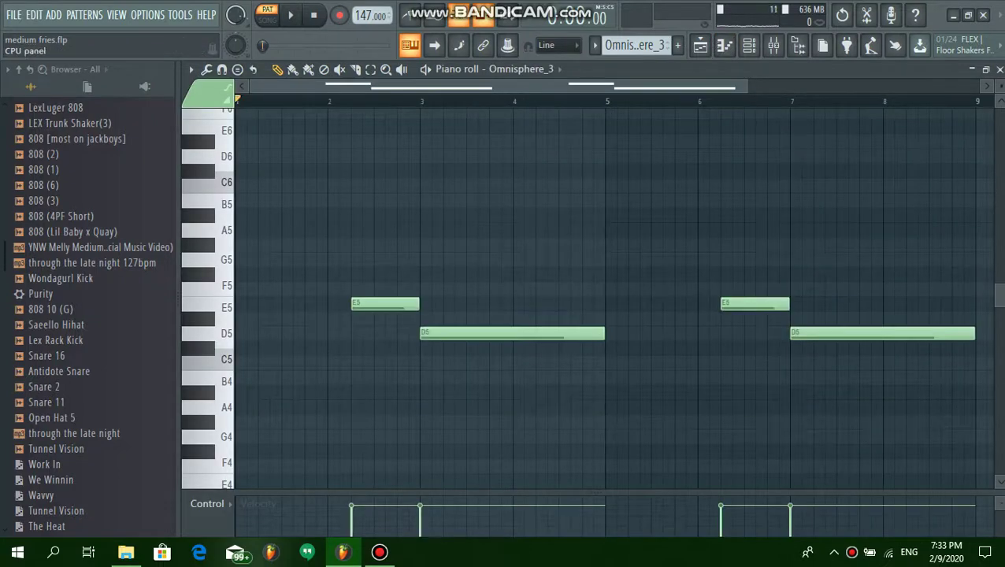
Show the mixer and inspect the Fruity Reeverb 2 effect on Insert 1.
key(F9)
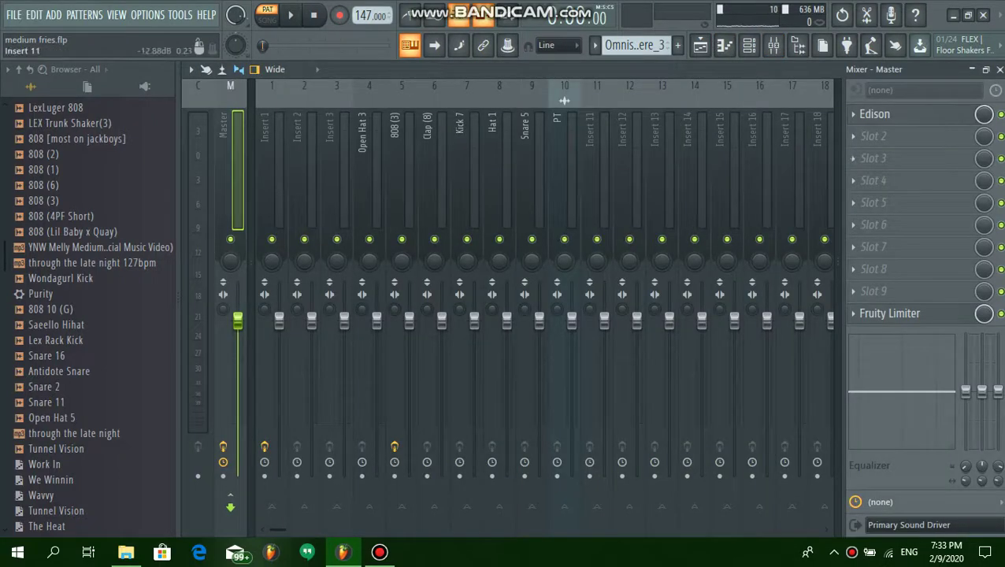
key(Right)
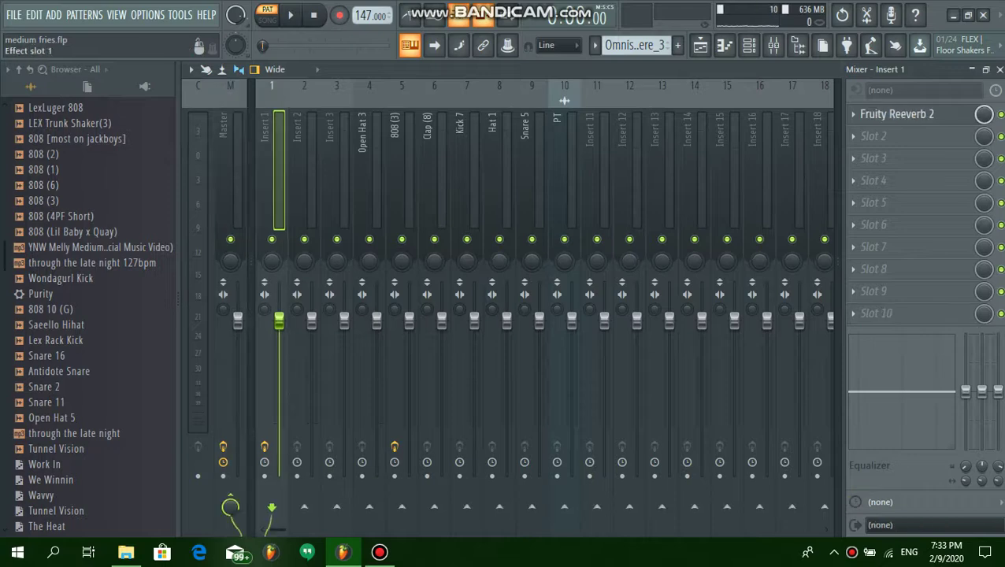
click(896, 114)
click(654, 215)
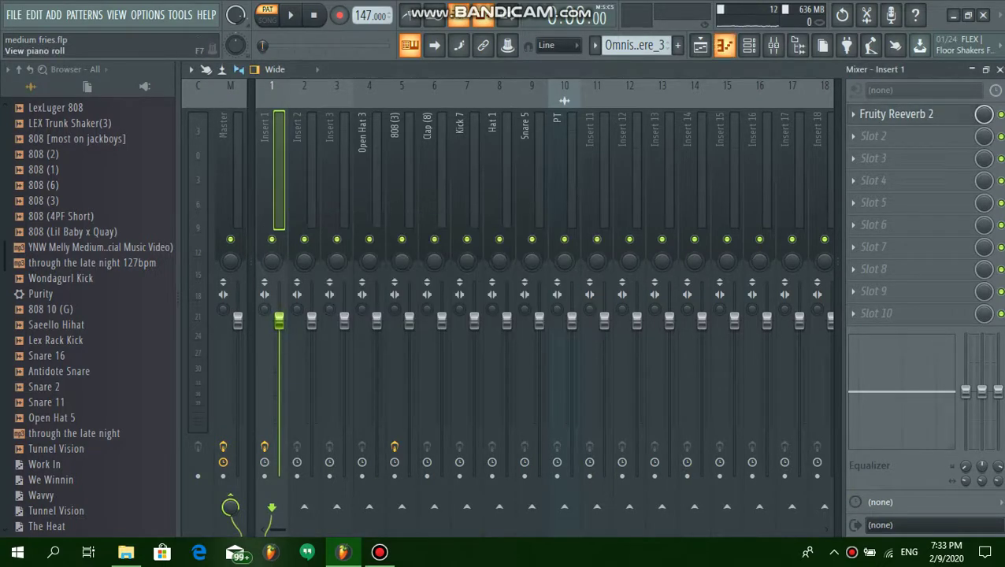
View the Omnisphere_3 channel's Bluesy Lead patch and play back its melody pattern in the piano roll.
key(F7)
key(F6)
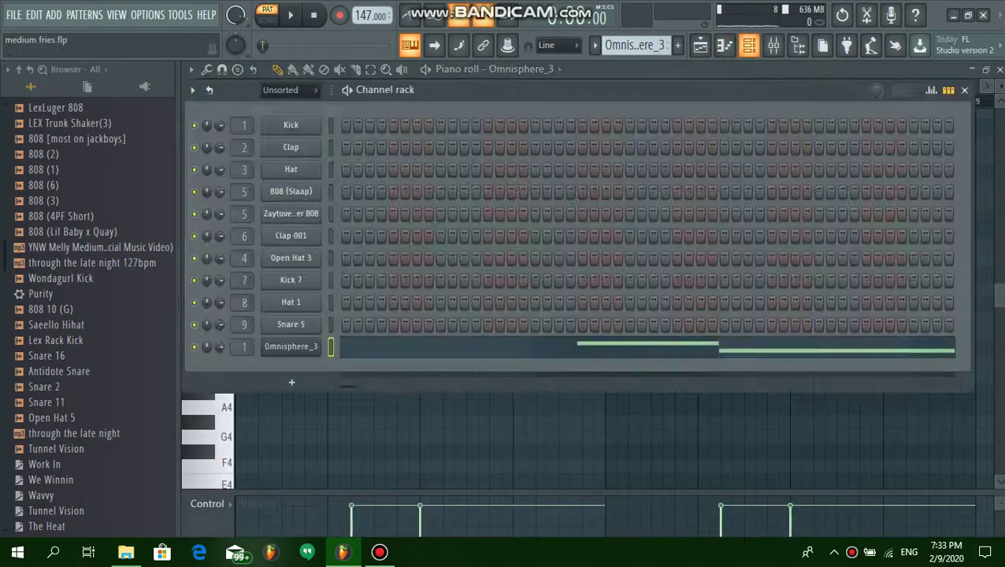
click(291, 347)
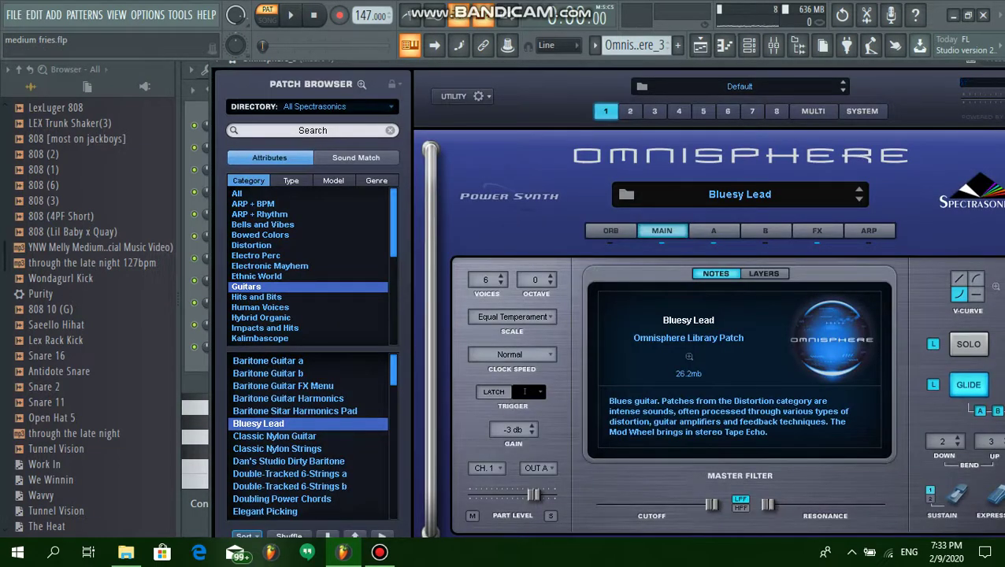
drag(299, 59, 175, 59)
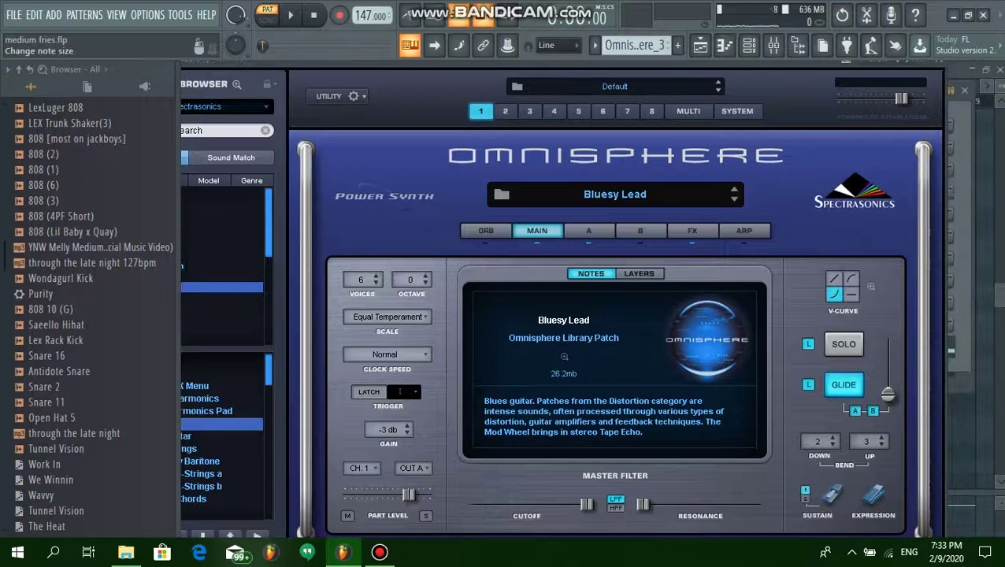
key(Escape)
key(Escape)
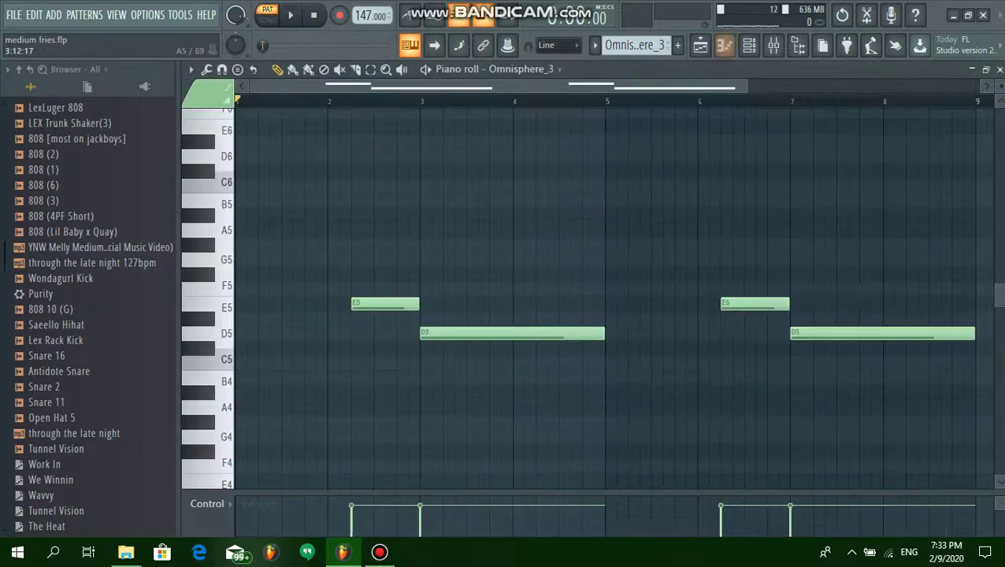
key(space)
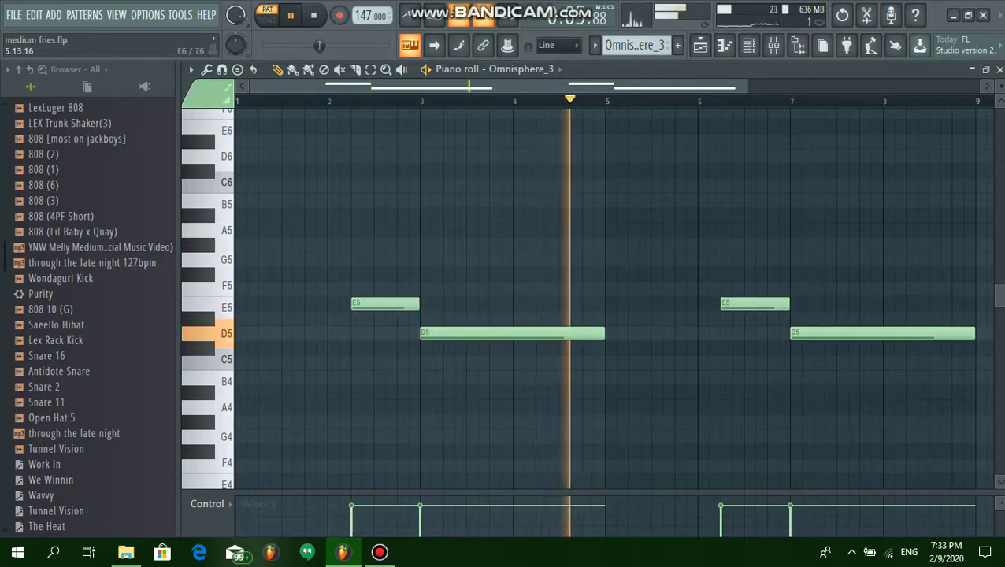
key(space)
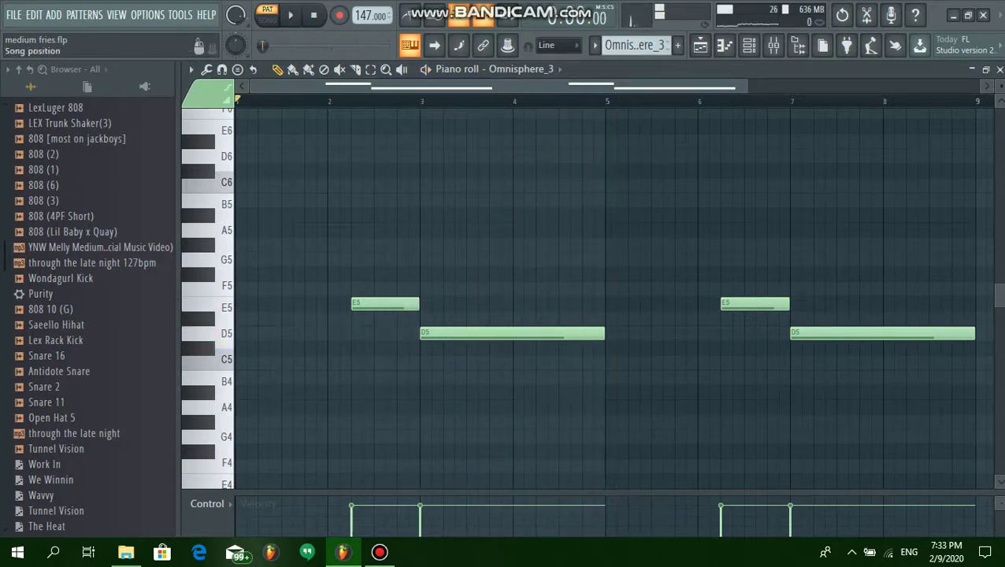
Switch to the 808 (Slaap) pattern, audition a few 808 notes and play the pattern through in the piano roll.
click(634, 45)
click(622, 64)
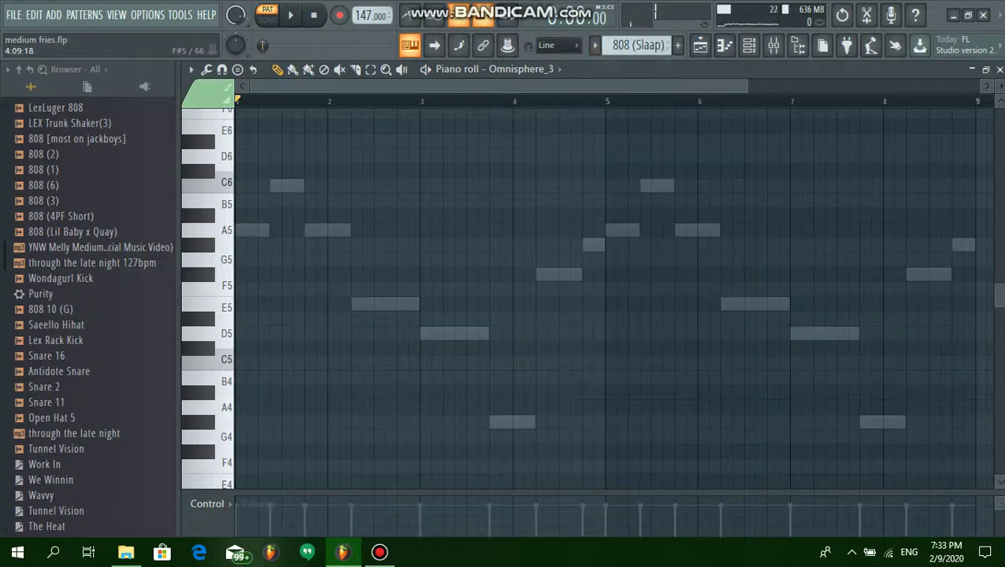
key(q)
key(e)
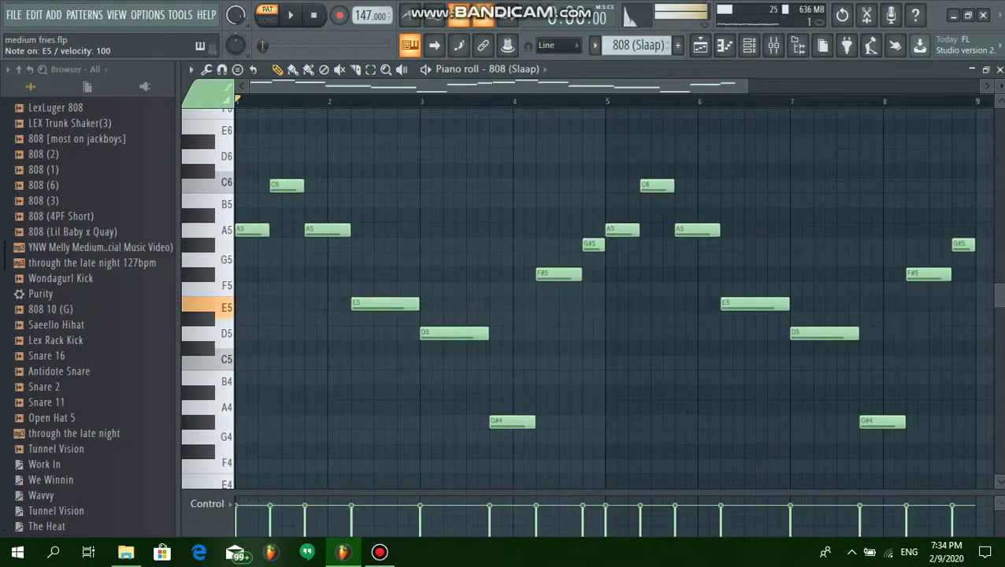
key(t)
key(space)
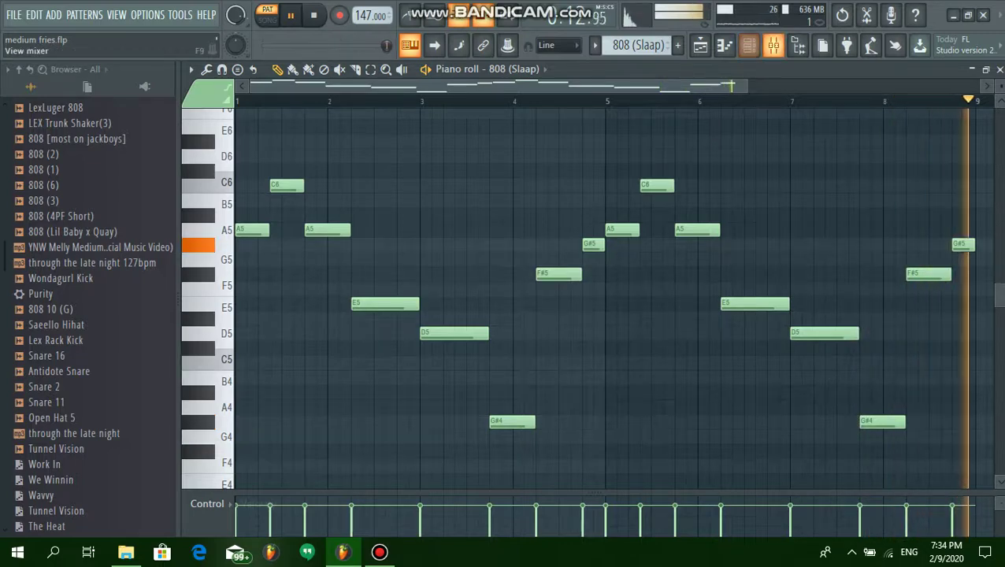
key(space)
Show the mixer and inspect the Fruity parametric EQ 2 on the 808 (3) track.
key(F9)
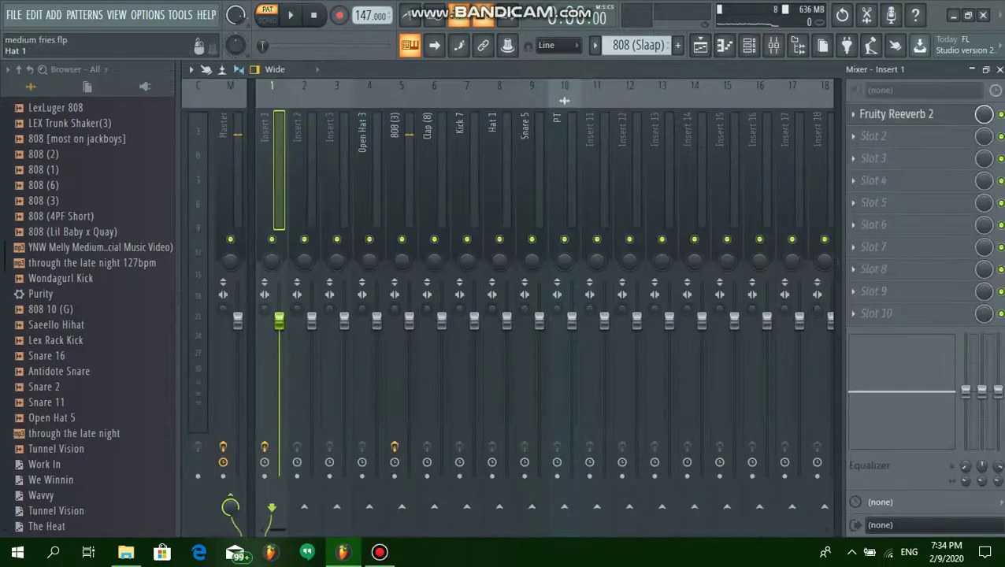
click(409, 165)
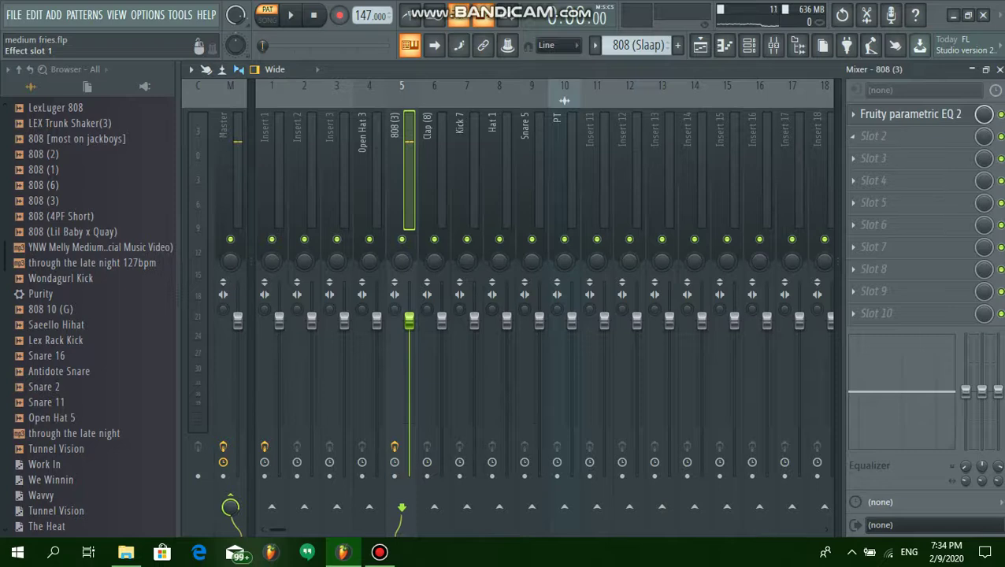
click(911, 115)
click(729, 214)
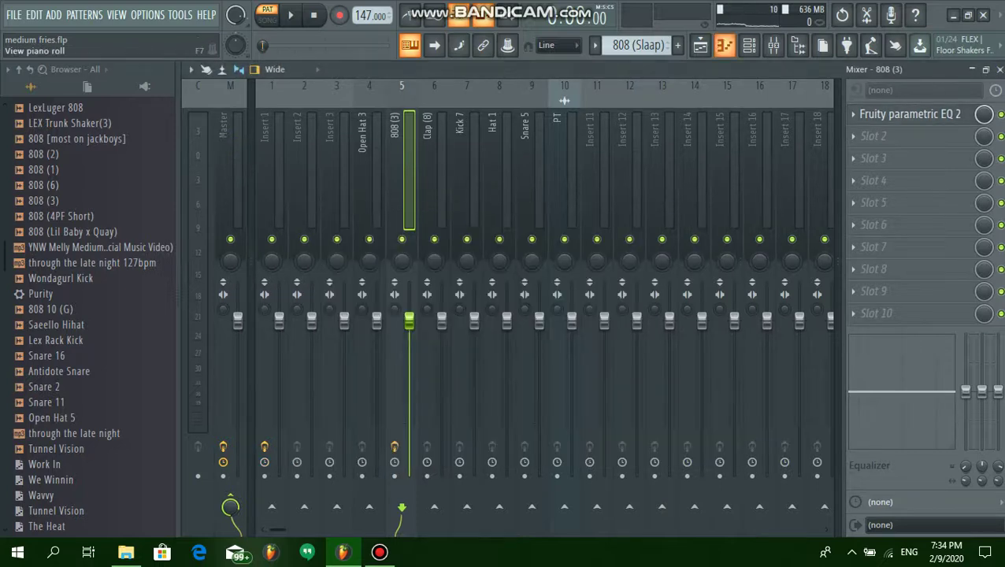
Switch to the Clap 001 pattern and play it in the piano roll.
click(725, 45)
click(638, 45)
click(626, 79)
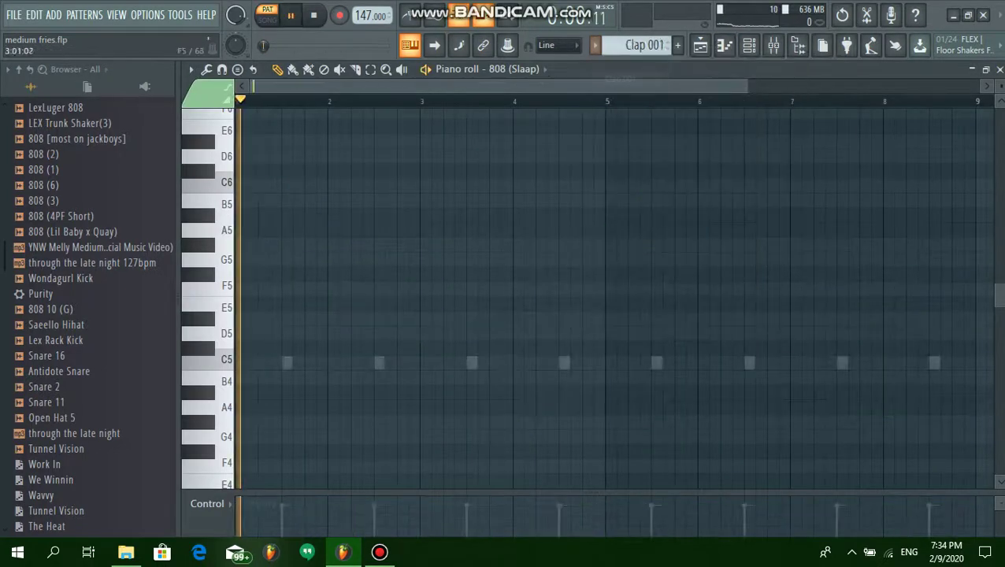
key(space)
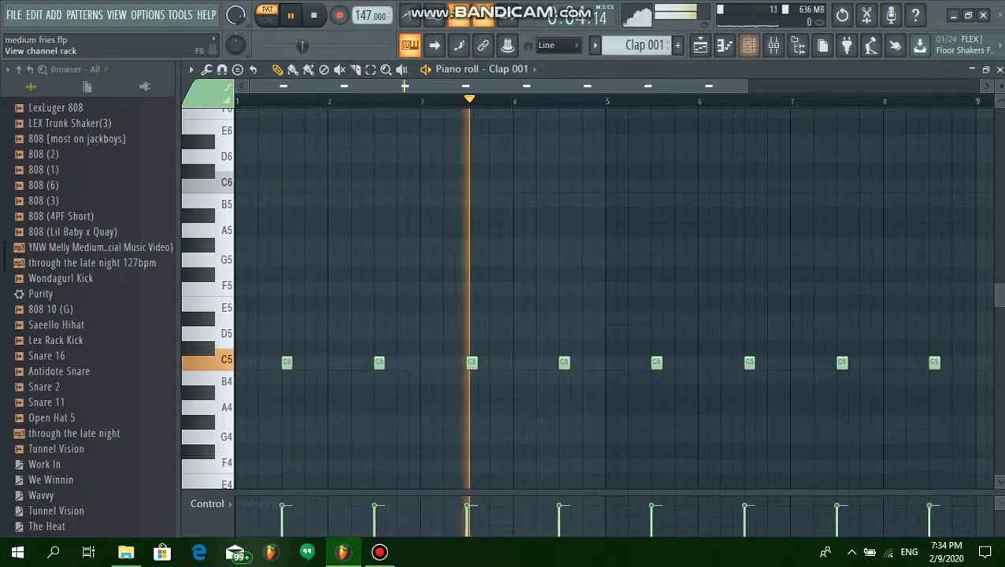
View the sampler settings of the Clap 001 channel, close them and stop playback.
click(773, 45)
click(290, 234)
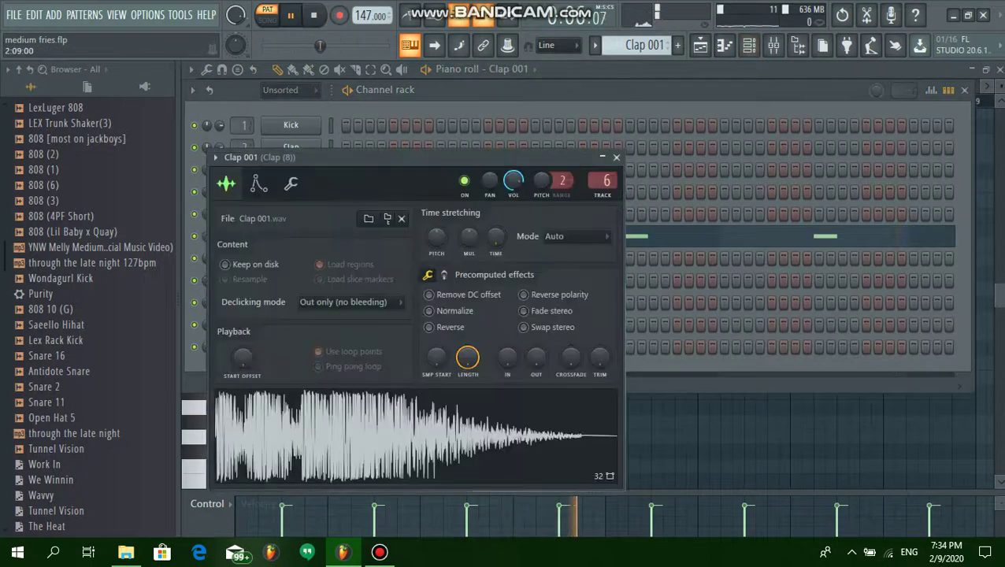
key(Escape)
key(space)
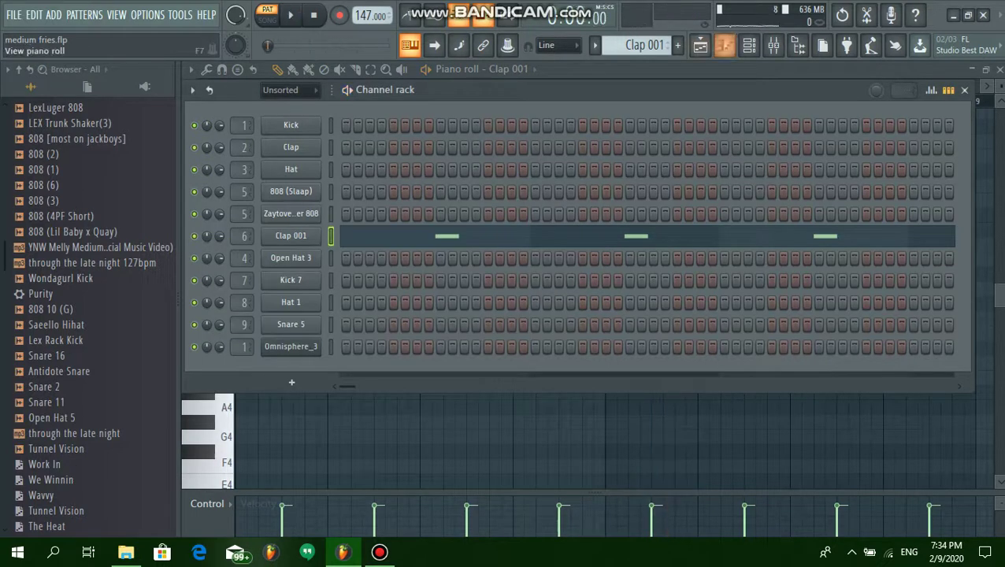
Return to the piano roll, switch to the Open Hat 3 pattern and play it.
click(723, 45)
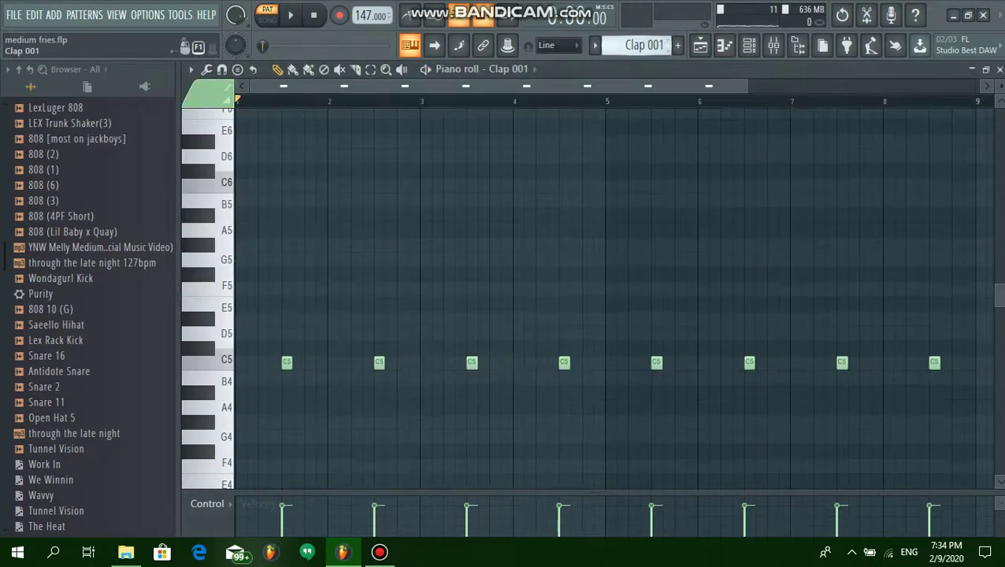
scroll(638, 45, down, 1)
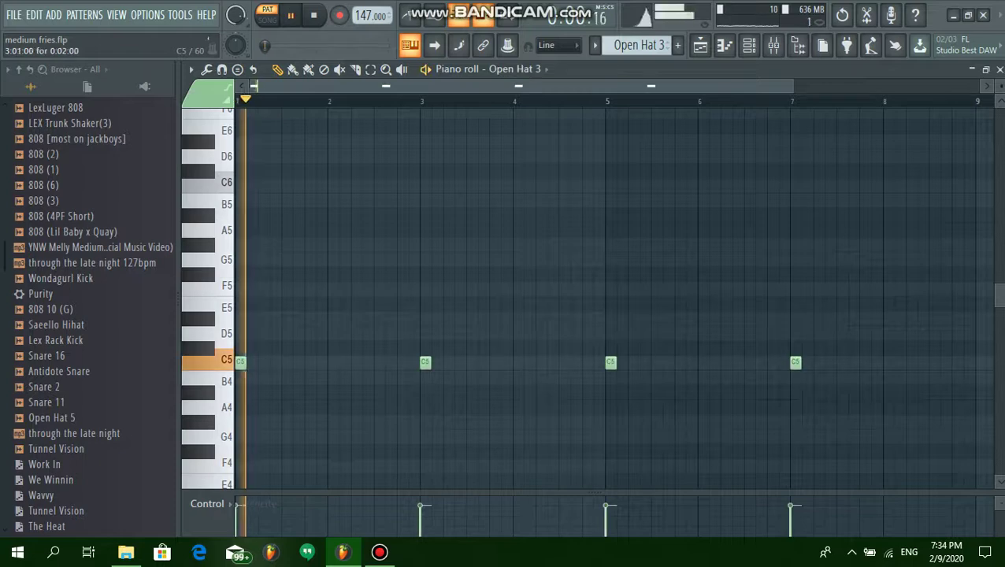
key(space)
View the Open Hat 3 channel in the channel rack, return to its piano roll and stop playback.
click(749, 44)
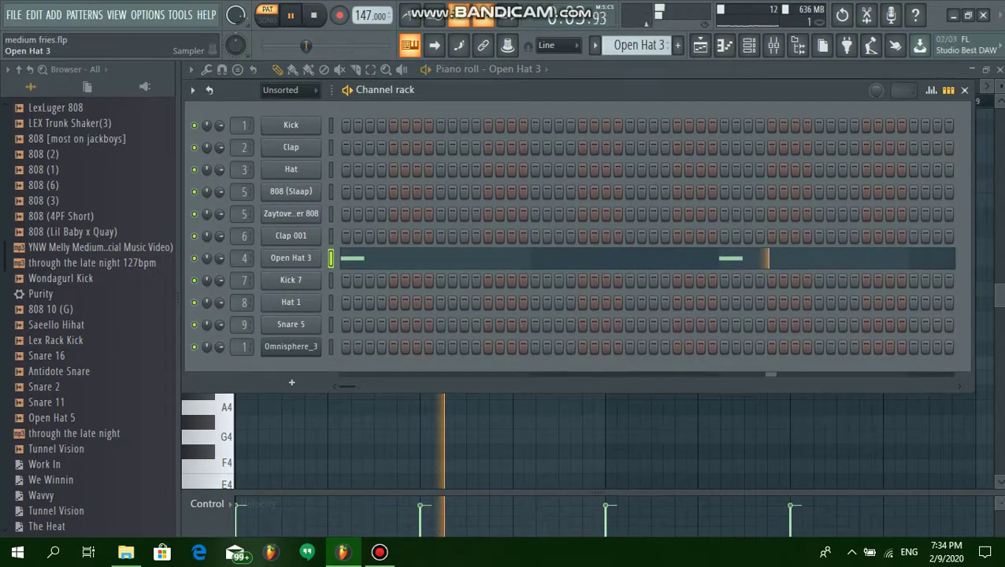
click(291, 258)
click(291, 257)
key(F6)
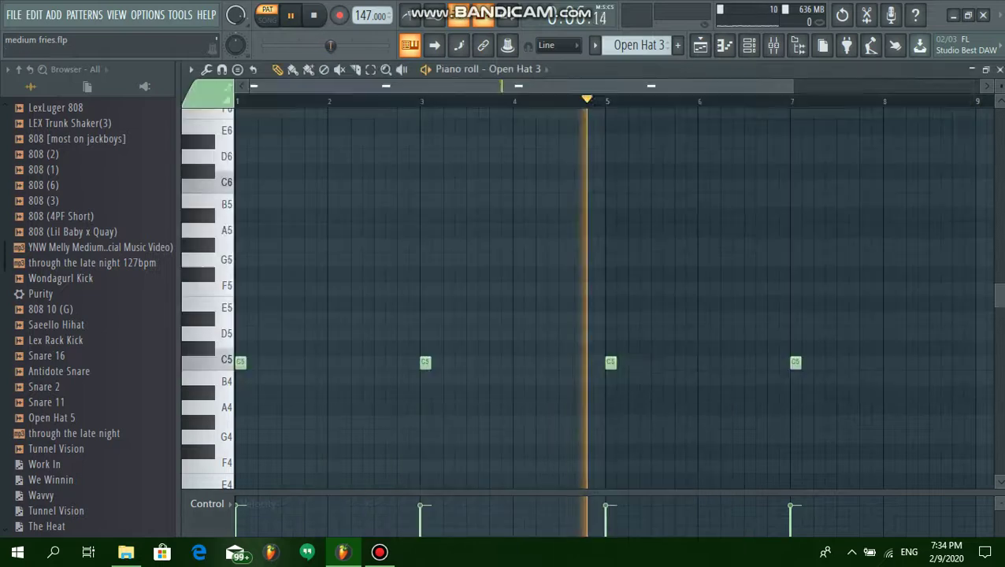
key(space)
Switch to the Kick 7 pattern, play it through in the piano roll and stop playback.
key(Down)
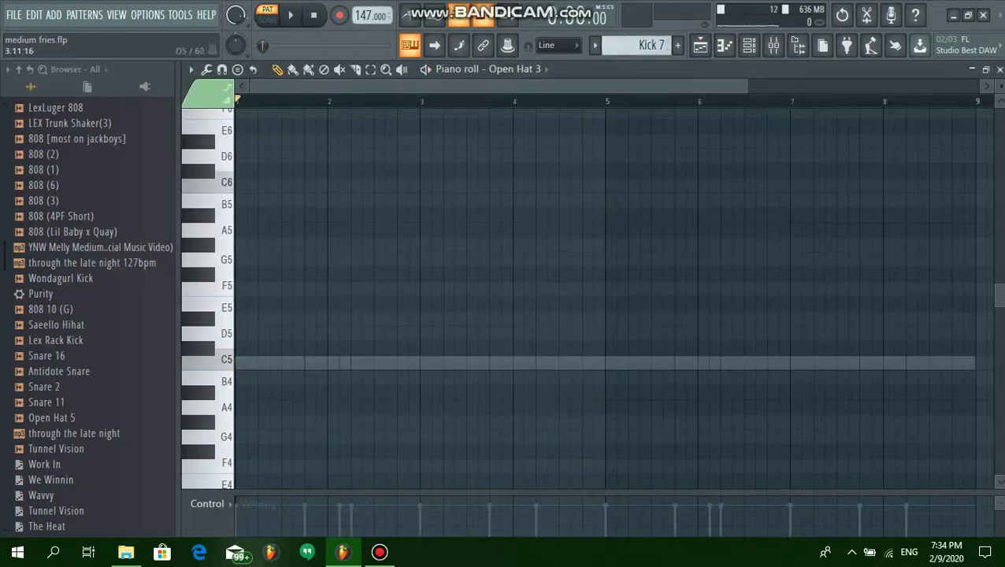
key(space)
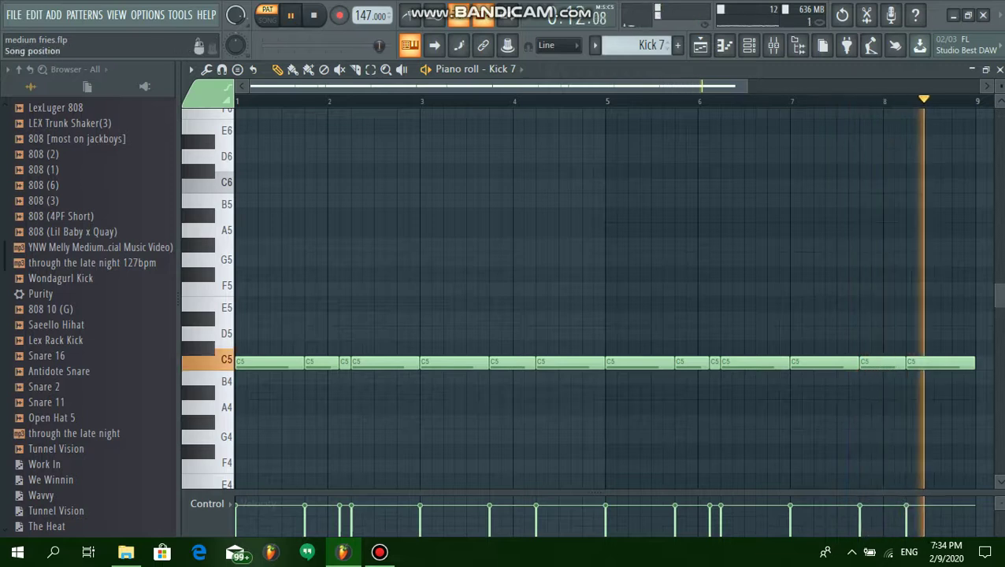
key(space)
Switch to the Hat 1 pattern, play it through in the piano roll and stop playback.
click(595, 45)
click(613, 120)
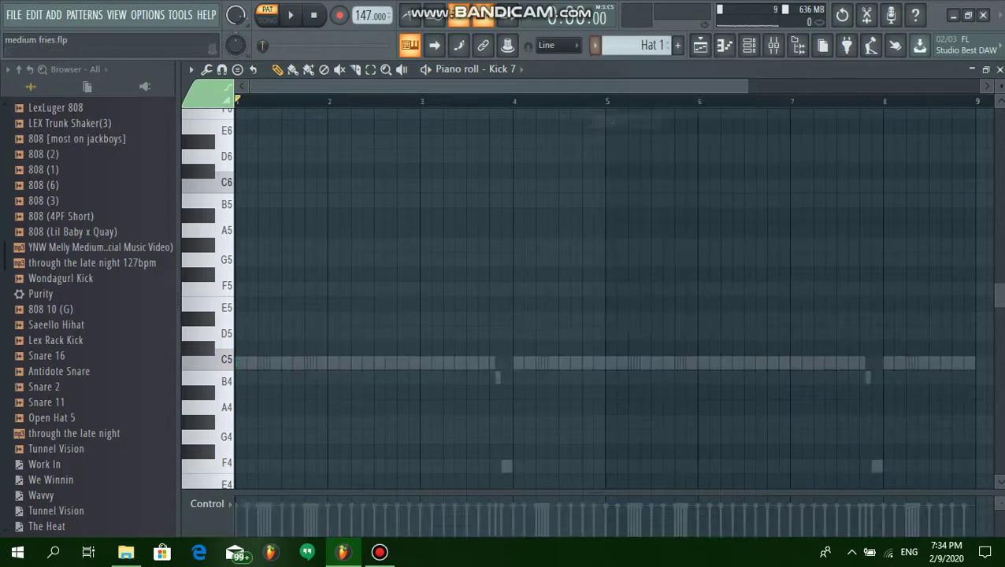
key(space)
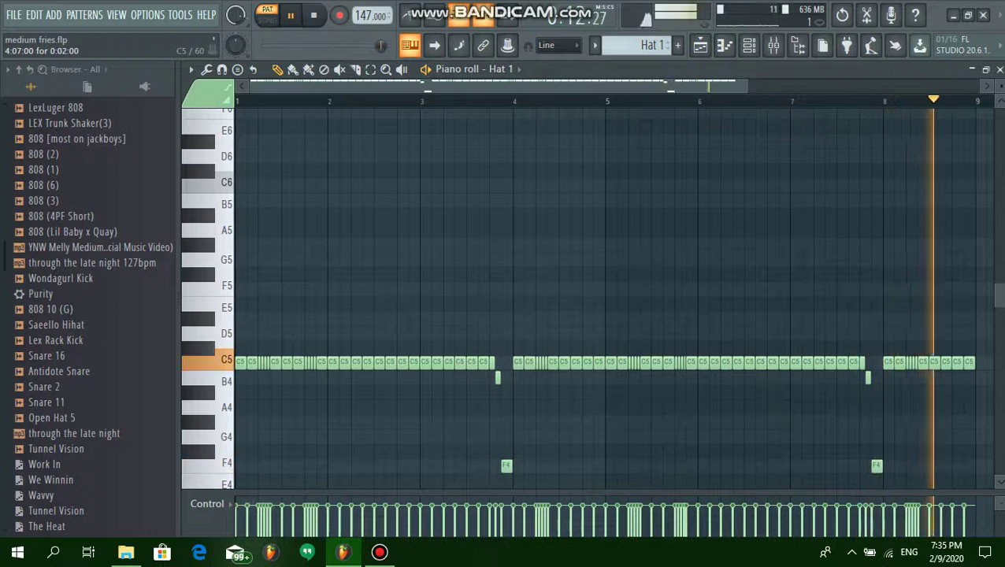
key(space)
Switch to the Snare 5 pattern, play it in the piano roll and stop playback.
click(595, 45)
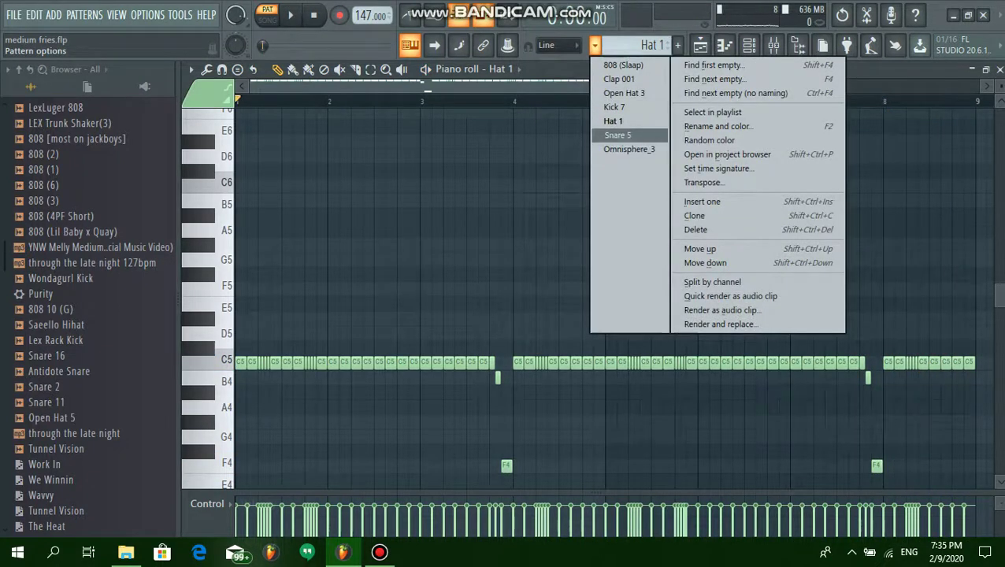
click(617, 134)
key(space)
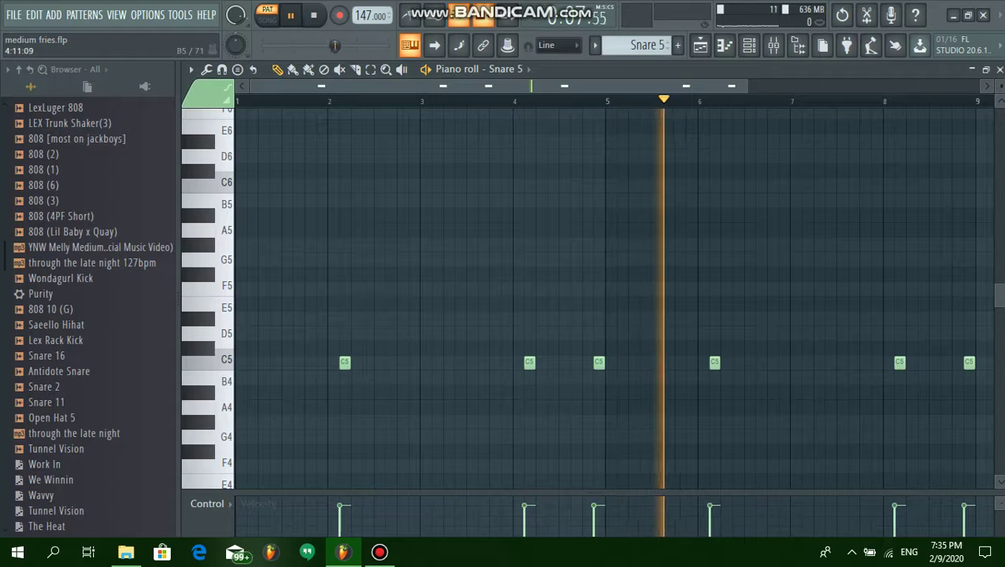
key(space)
Show the playlist, change playback to song mode and play the arrangement from the start.
click(594, 45)
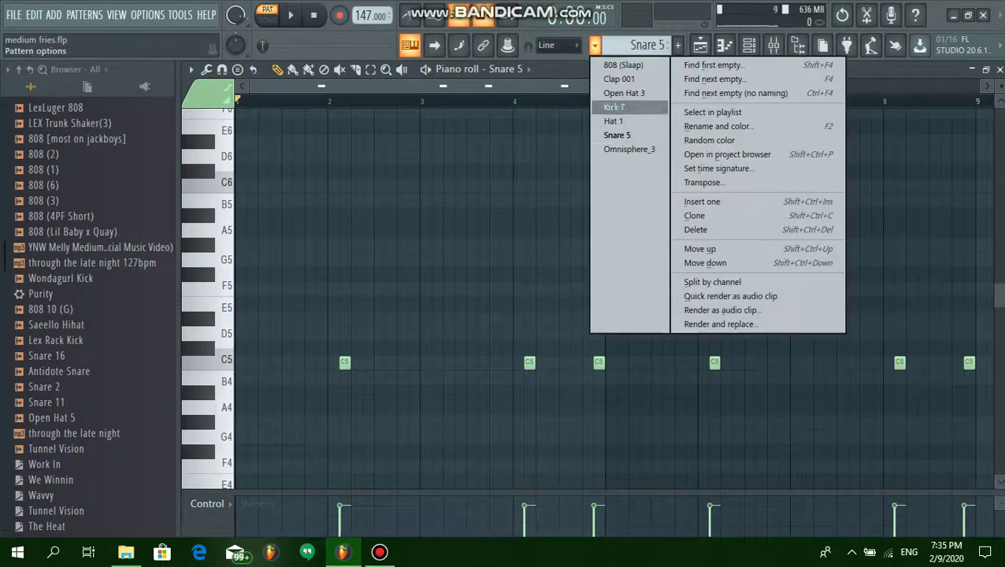
key(Escape)
key(F5)
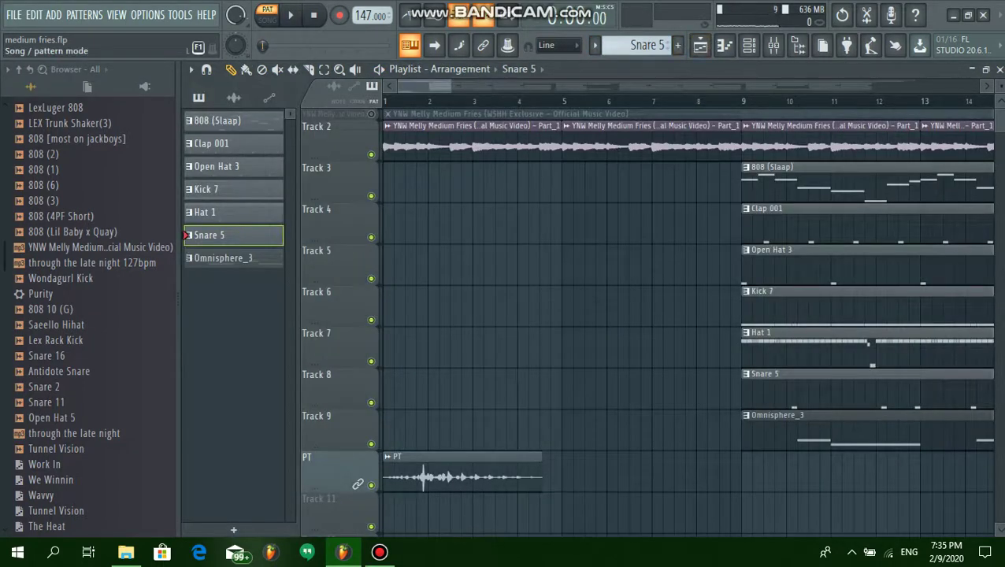
click(267, 14)
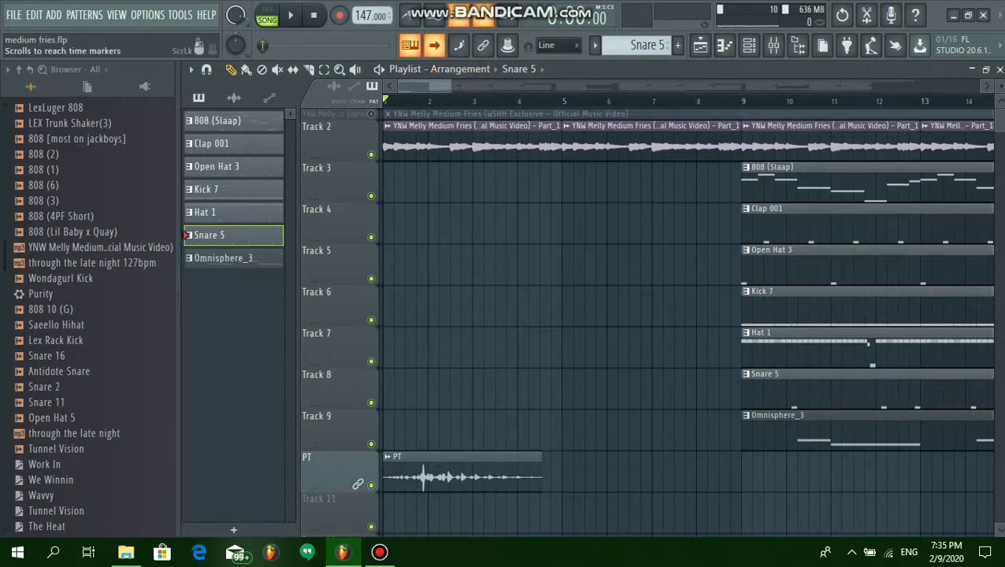
right_click(435, 46)
click(477, 51)
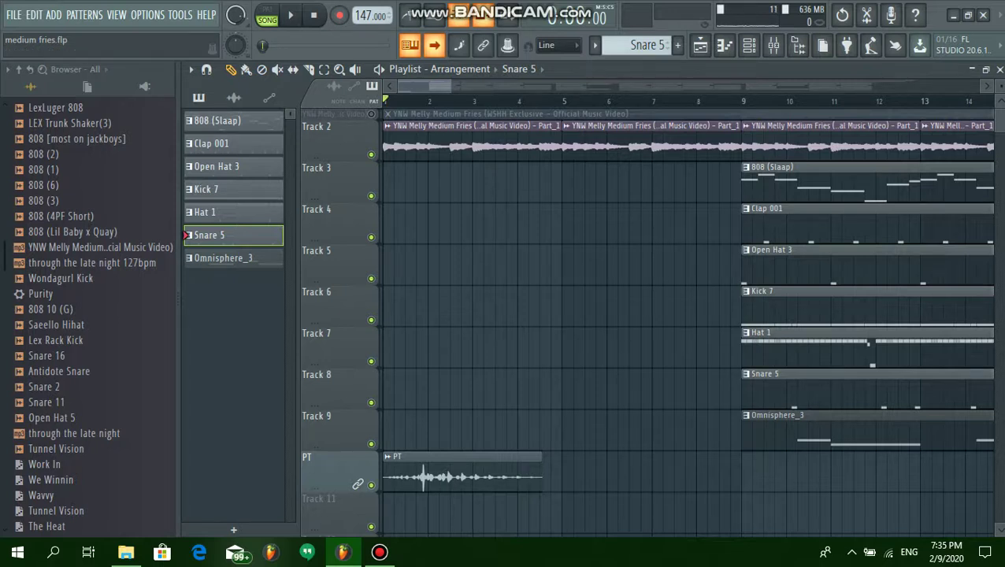
key(space)
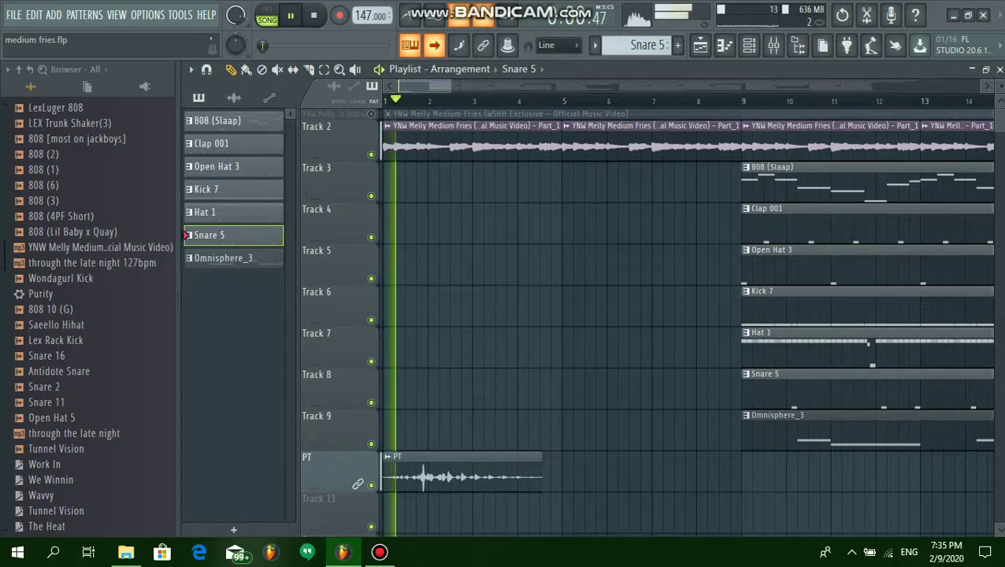